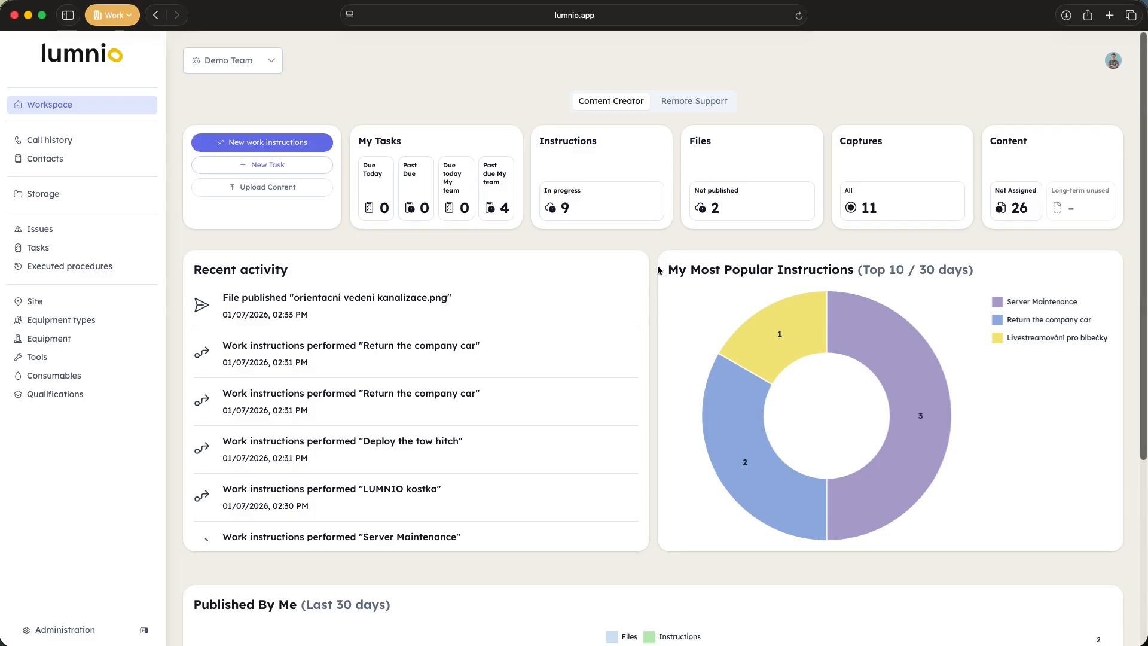
scroll(658, 269, down, 4)
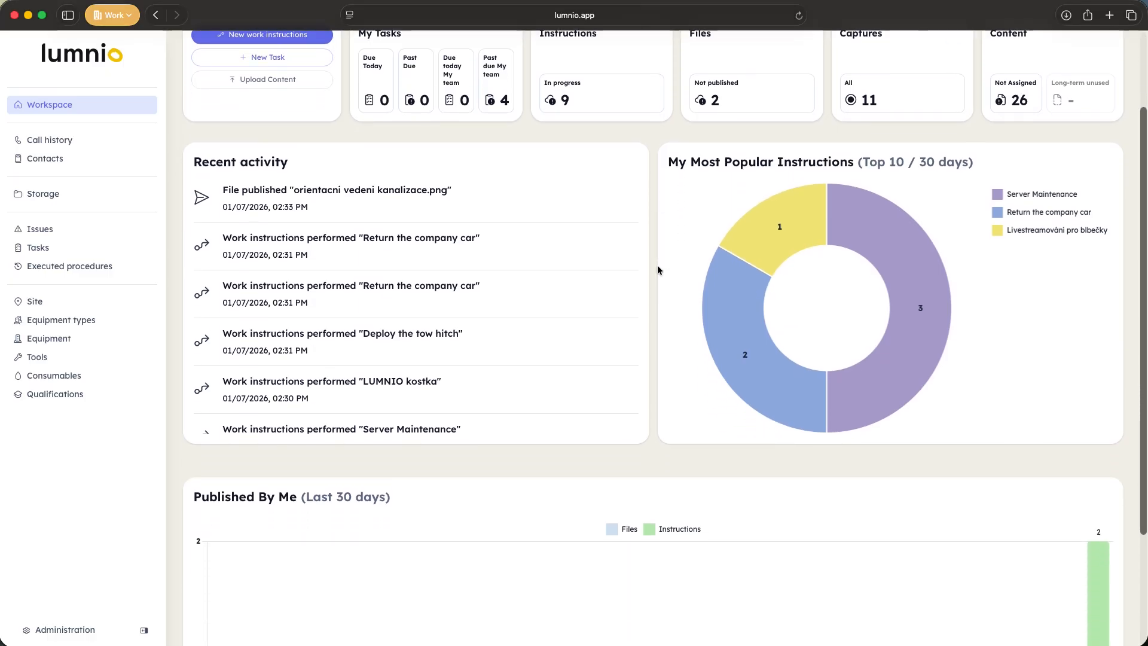
scroll(642, 367, up, 4)
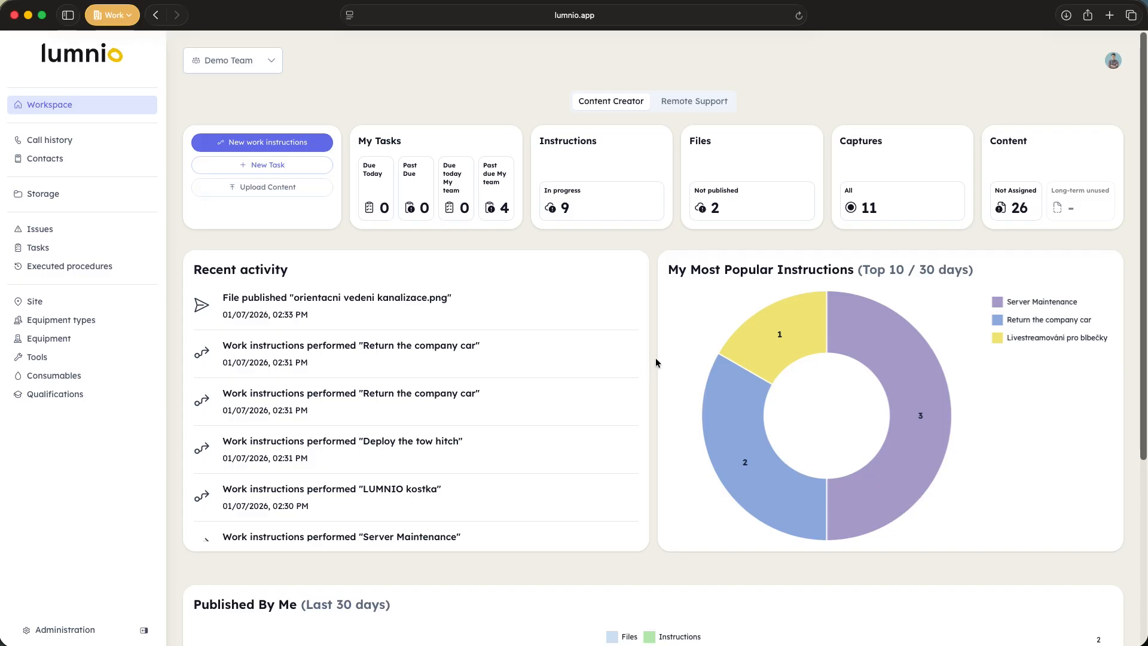
click(310, 142)
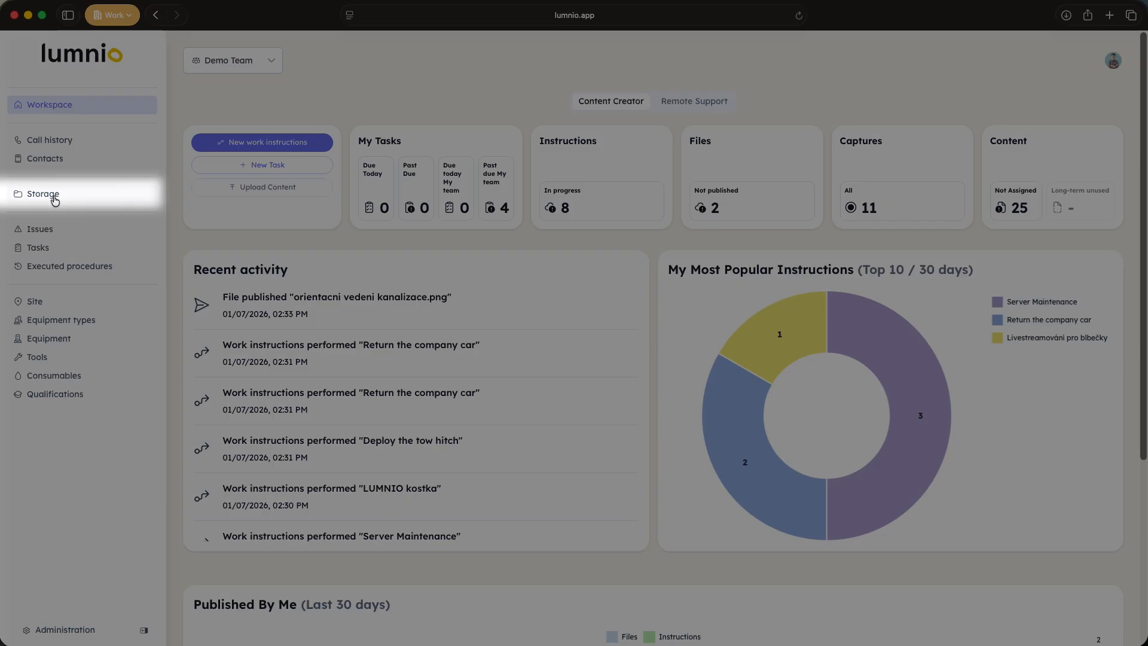
Step: Open the "Return the company car" work instructions from the Demo Team storage
click(43, 194)
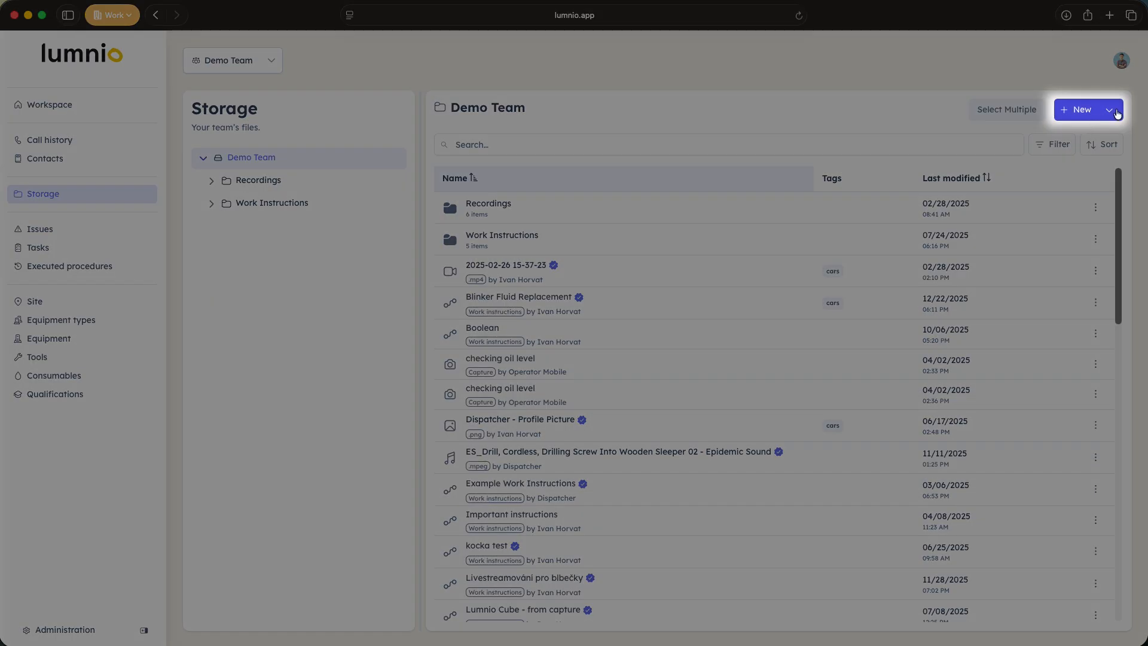
click(1117, 113)
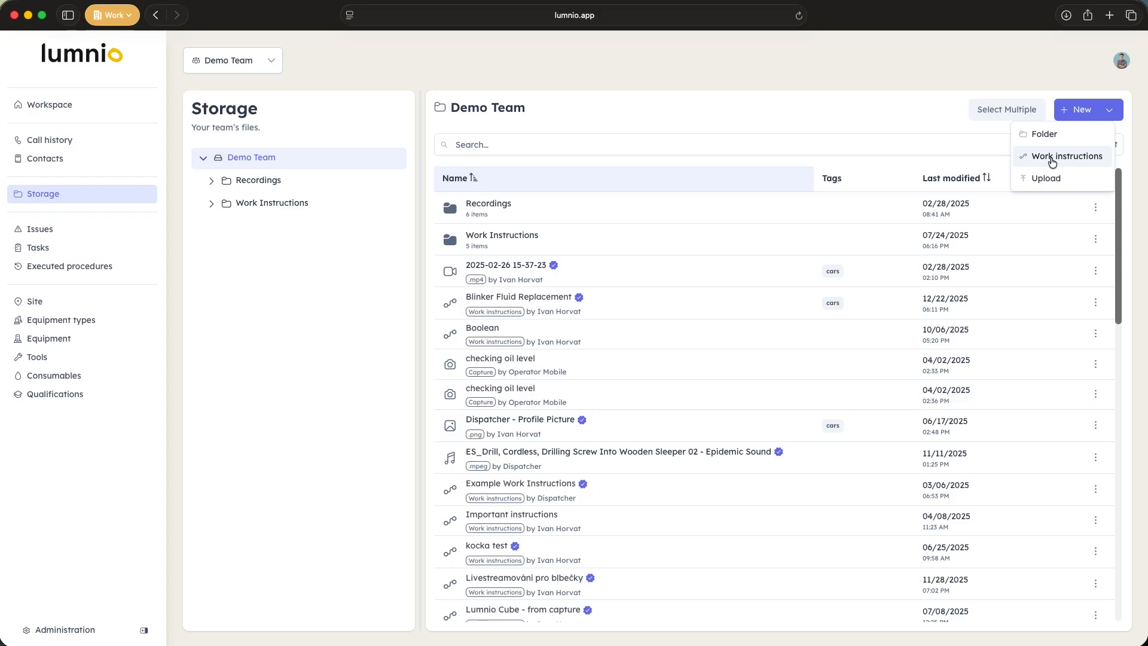
click(916, 120)
scroll(787, 279, down, 10)
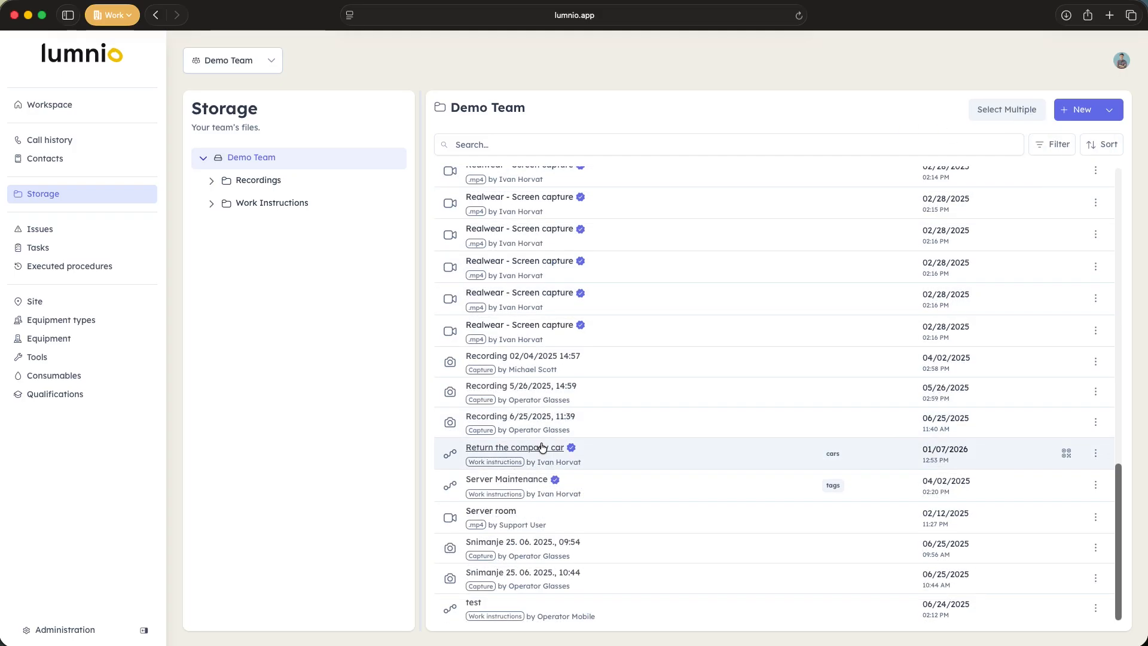
click(540, 442)
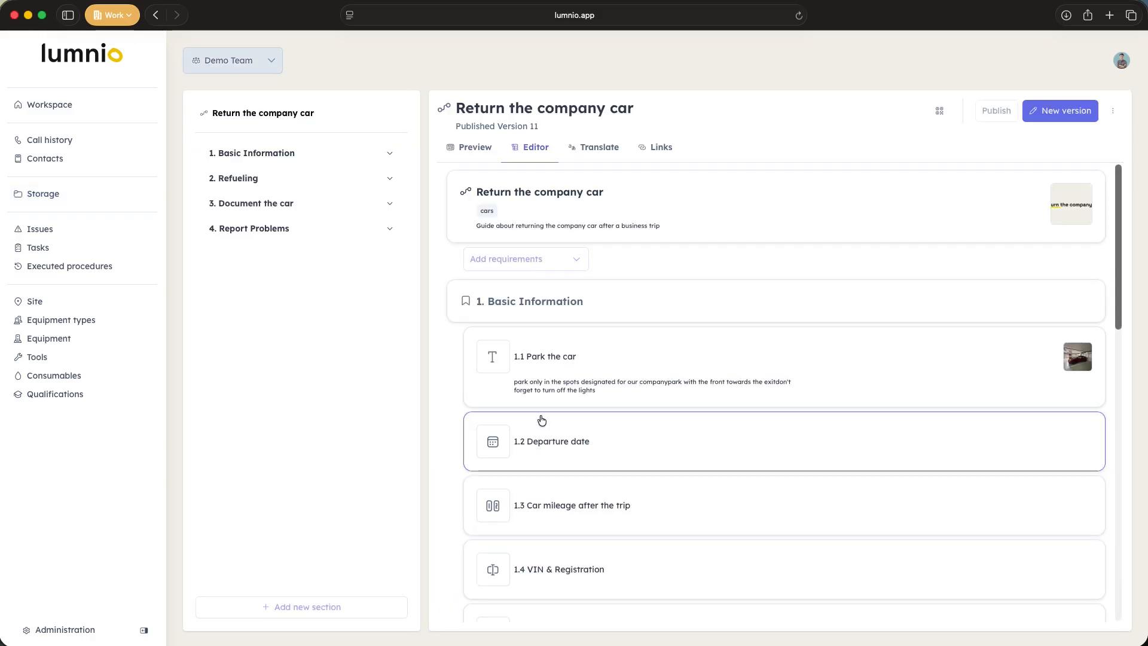
Step: Preview the work instructions from the title page through "Park the car" to the "Departure date" step
click(464, 149)
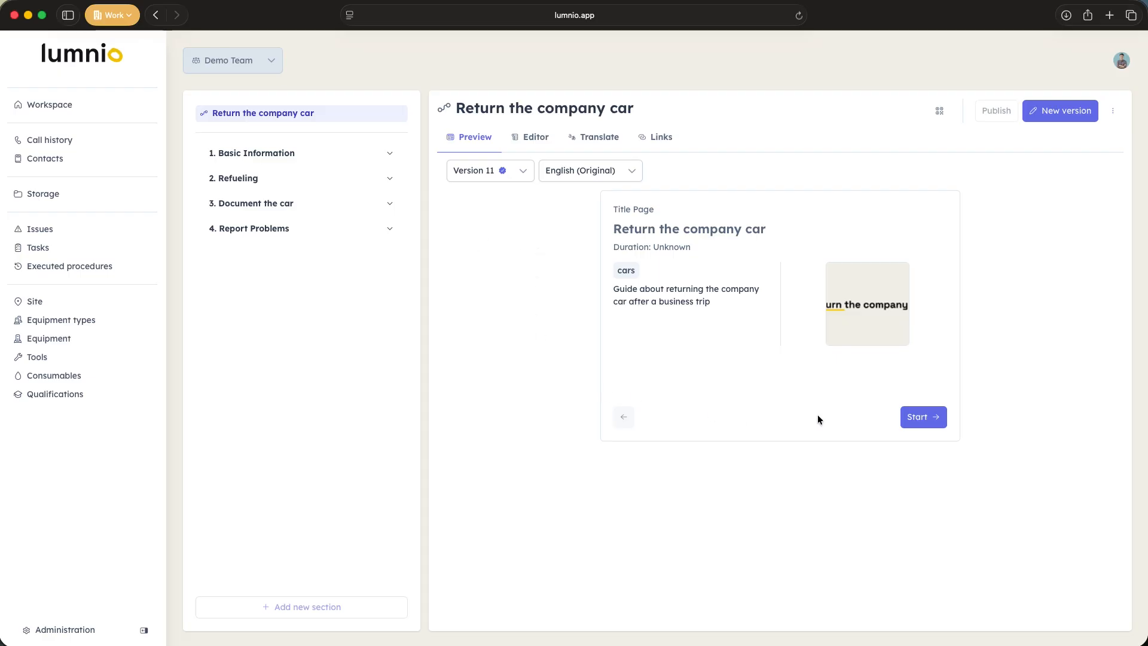
click(930, 418)
click(925, 421)
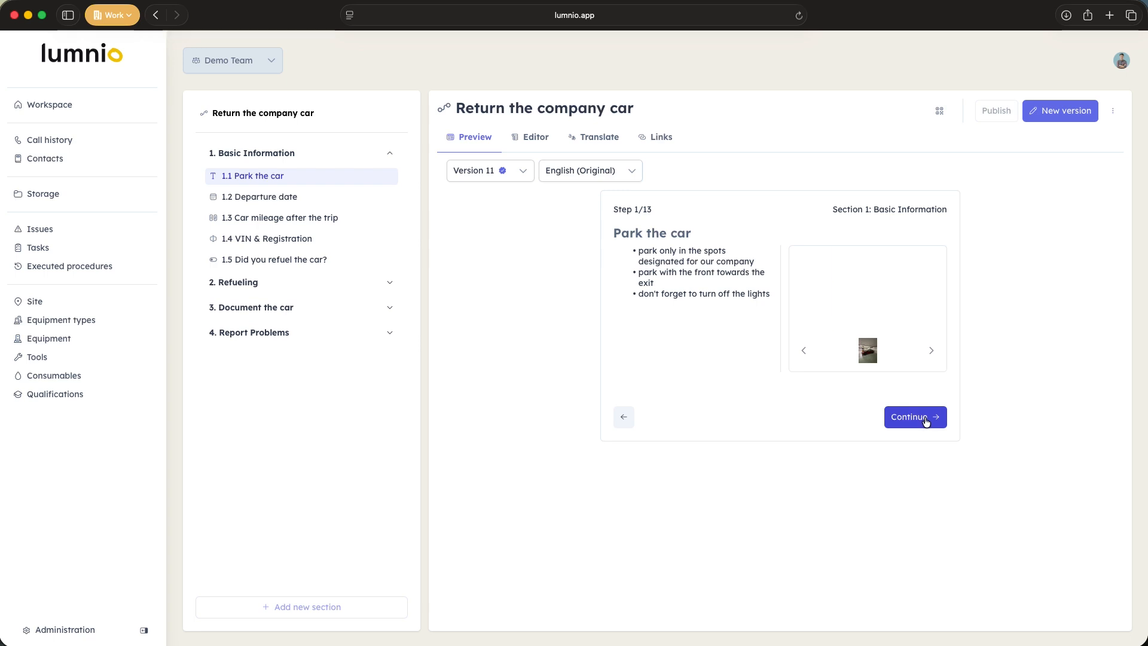
click(925, 421)
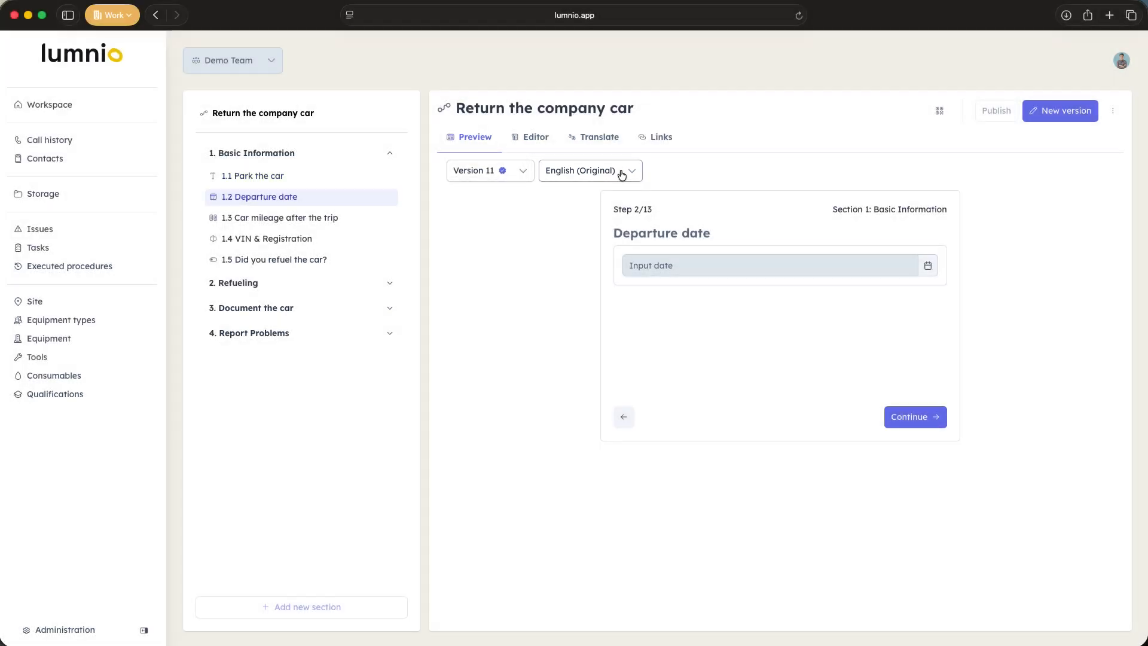
Step: Check which languages and earlier versions the instructions preview offers, keeping Version 11 in English (Original)
click(621, 172)
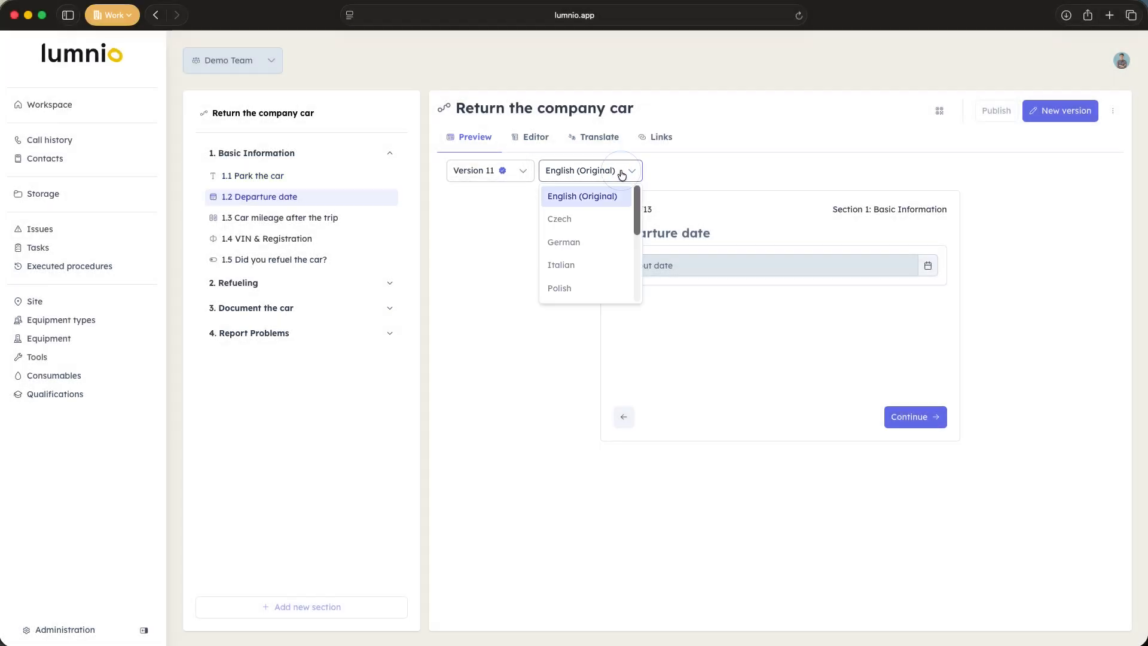
click(532, 178)
scroll(501, 255, up, 2)
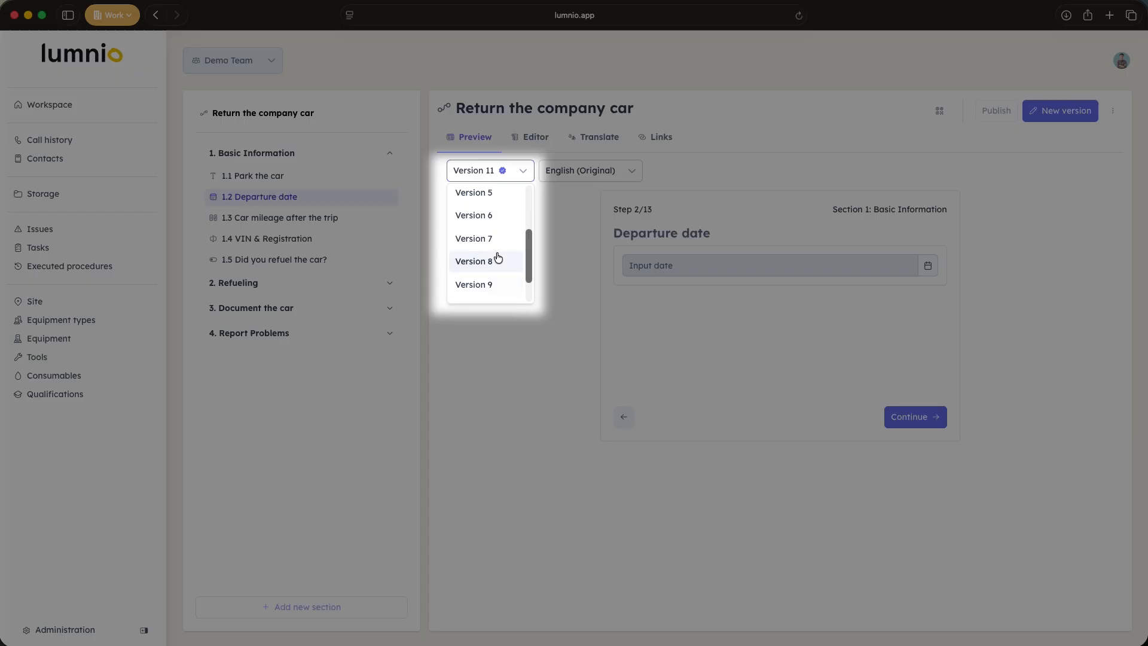
click(567, 230)
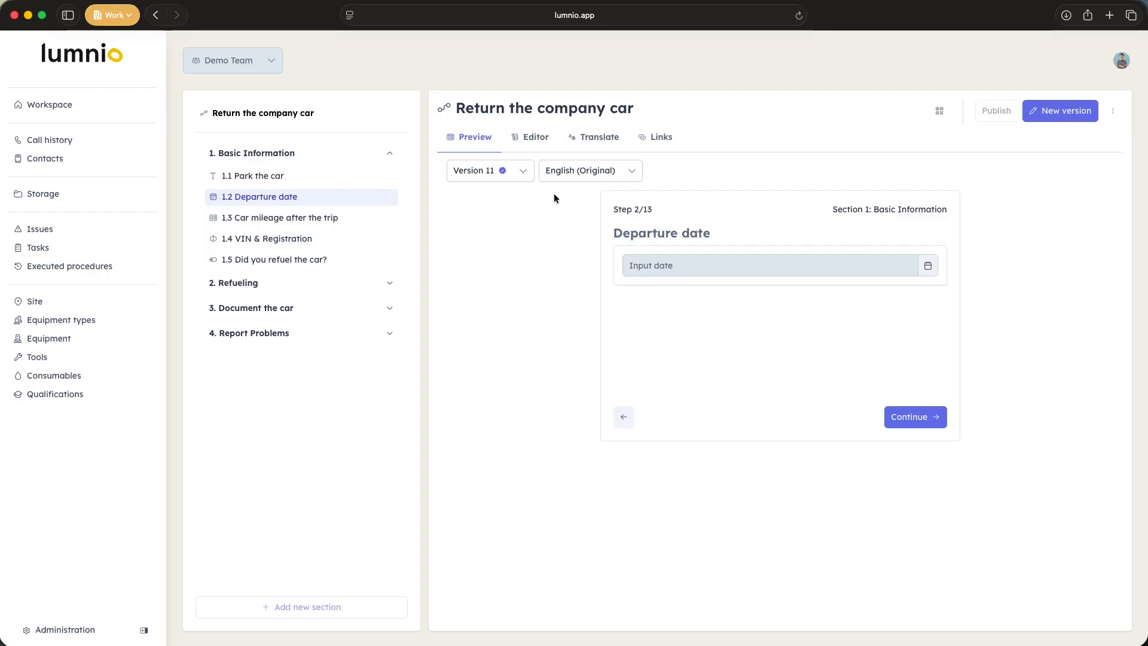
Step: Create a new version of the instructions for editing and set the title page's estimated duration to 10 minutes
click(535, 138)
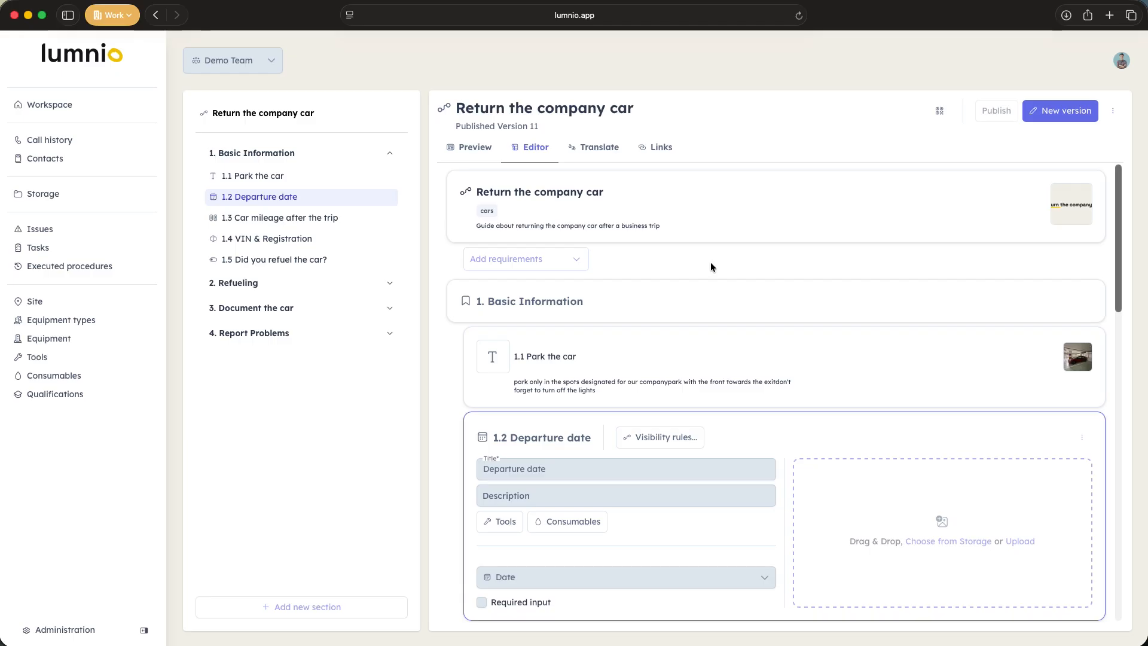
click(1060, 111)
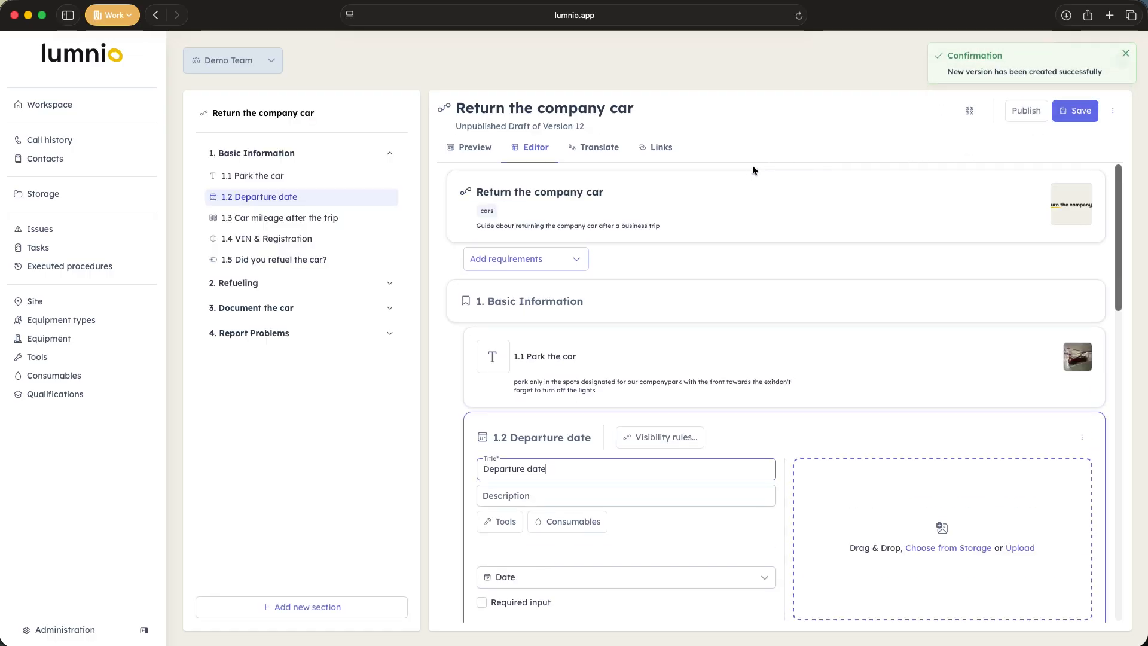
click(736, 195)
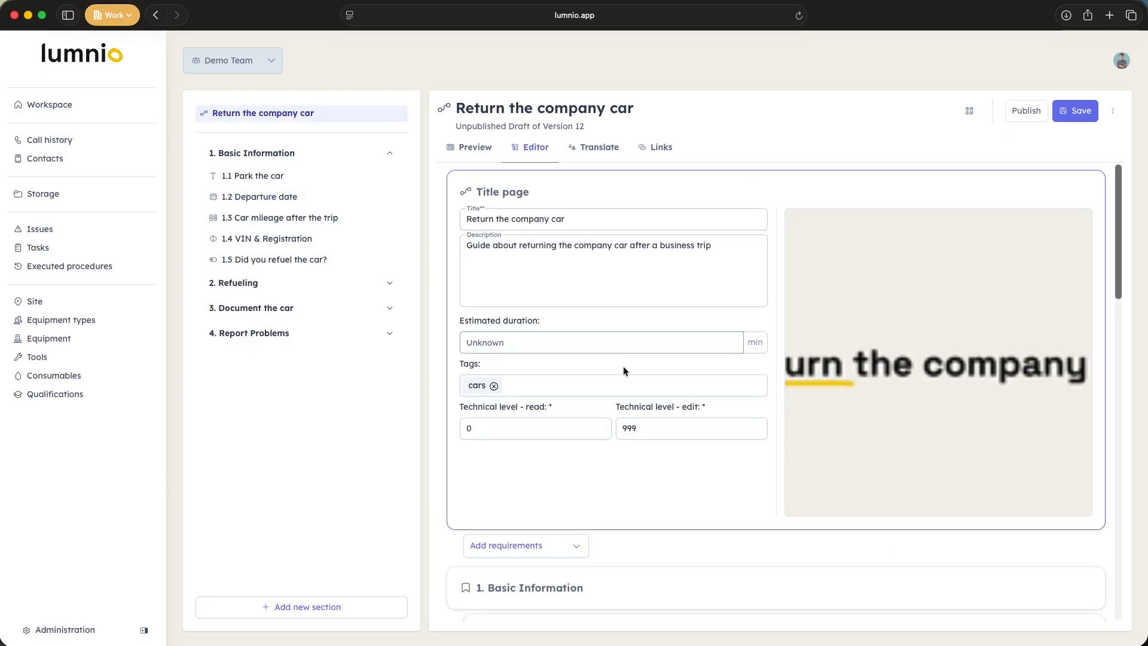
click(596, 338)
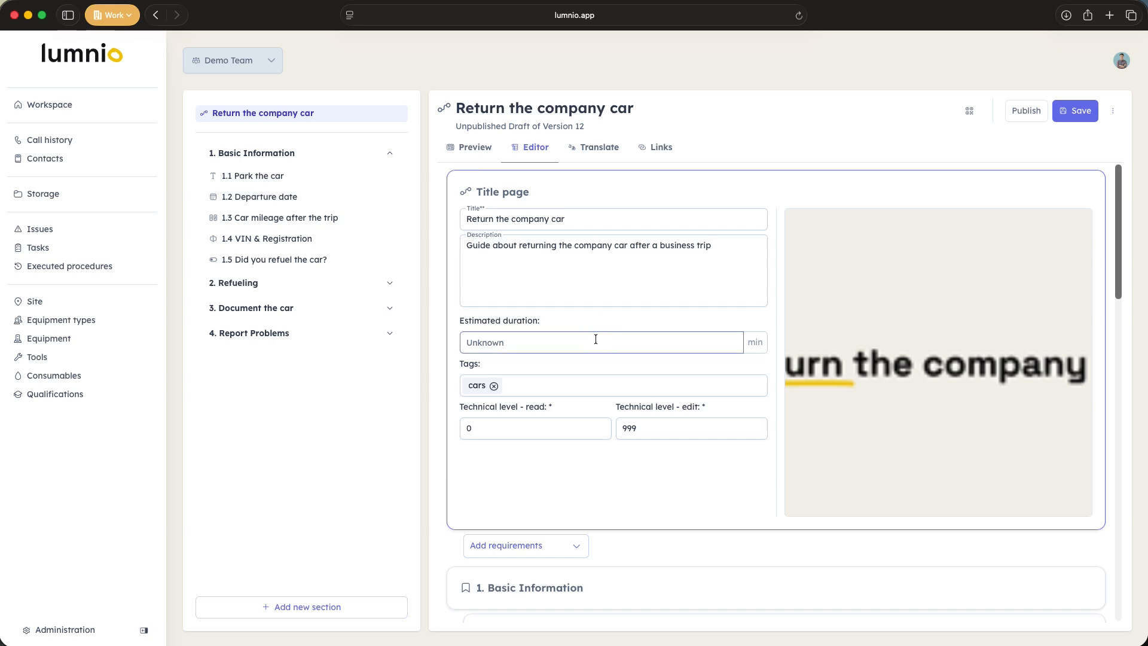
text(10)
click(637, 316)
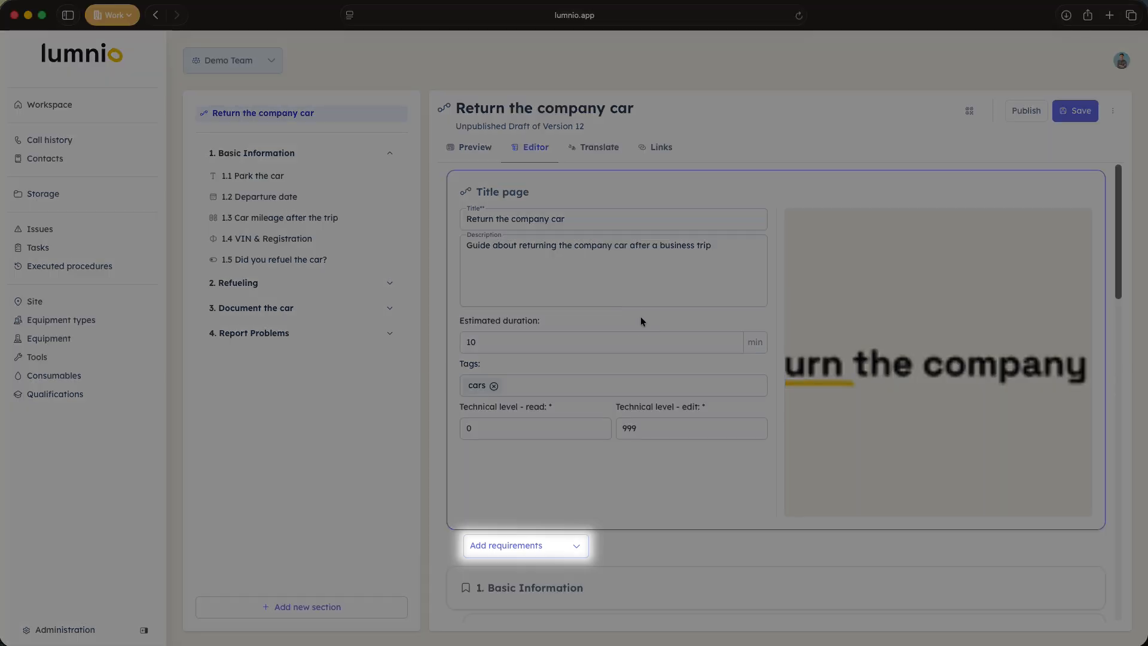
Step: Check which types of requirements can be added below the title page without adding any
scroll(641, 317, down, 2)
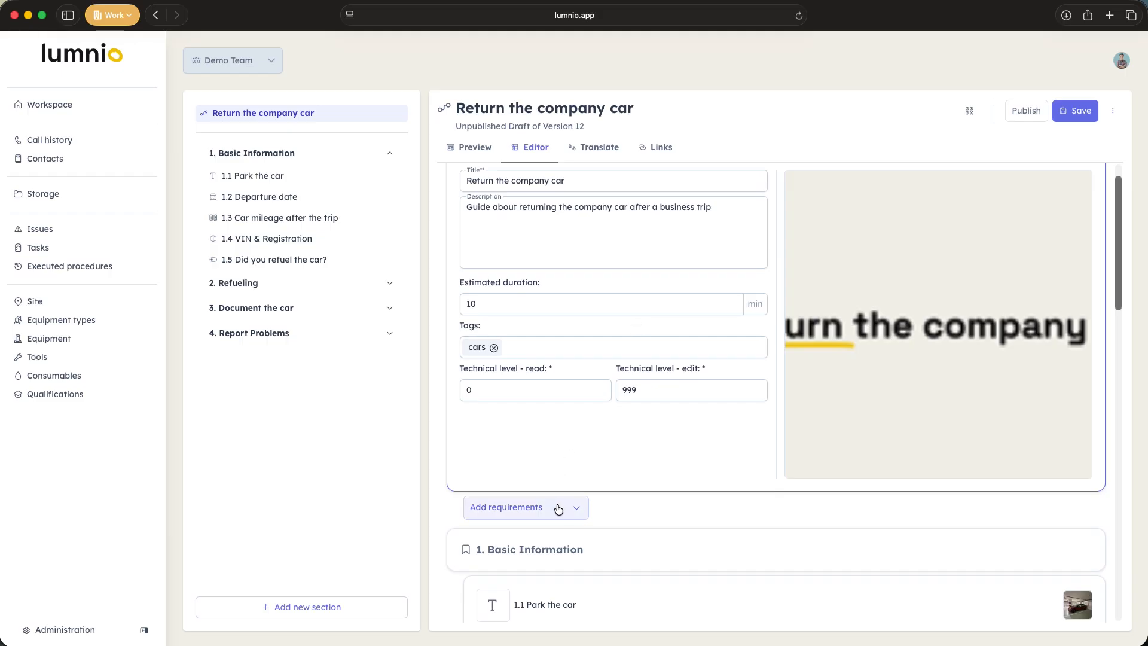
click(576, 508)
scroll(576, 510, down, 5)
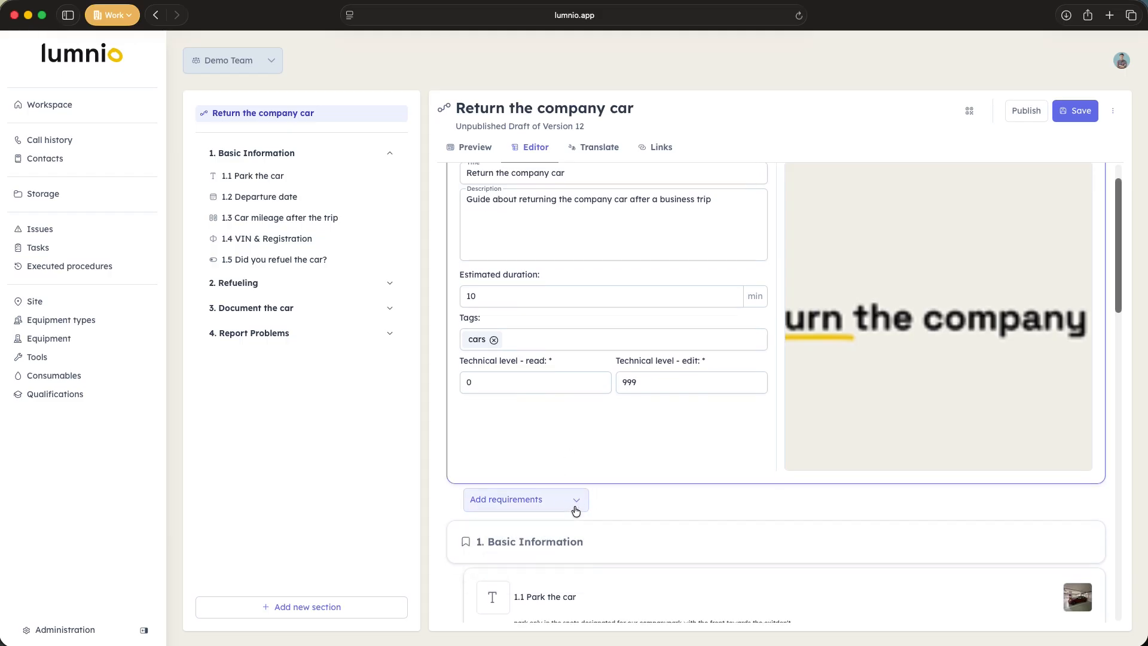
click(568, 405)
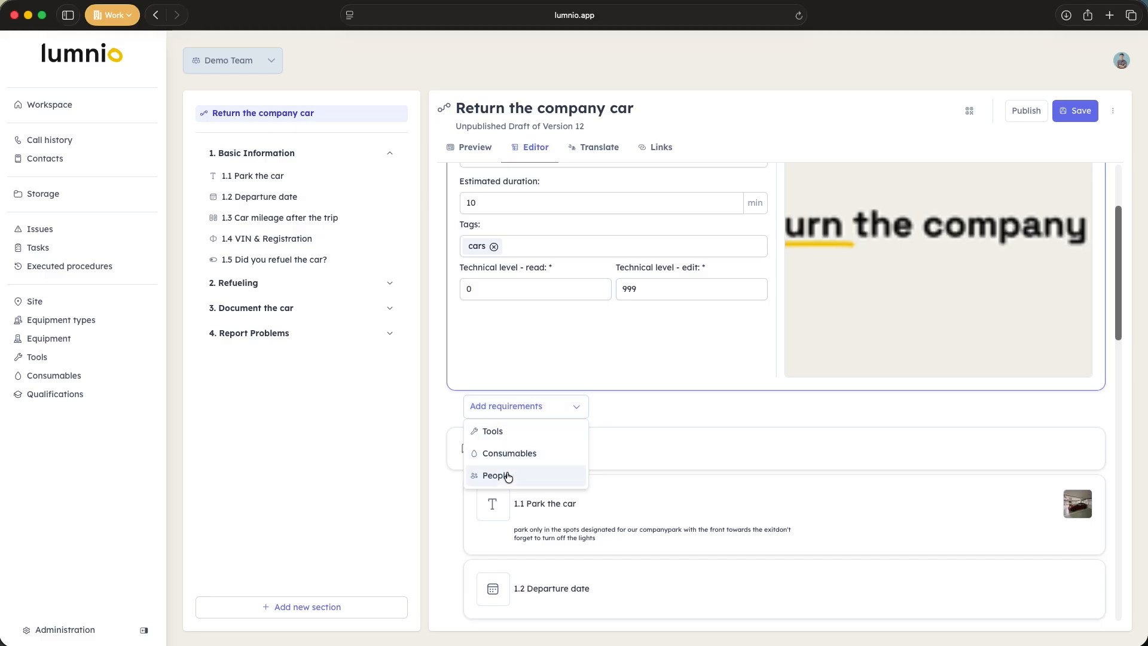
click(579, 409)
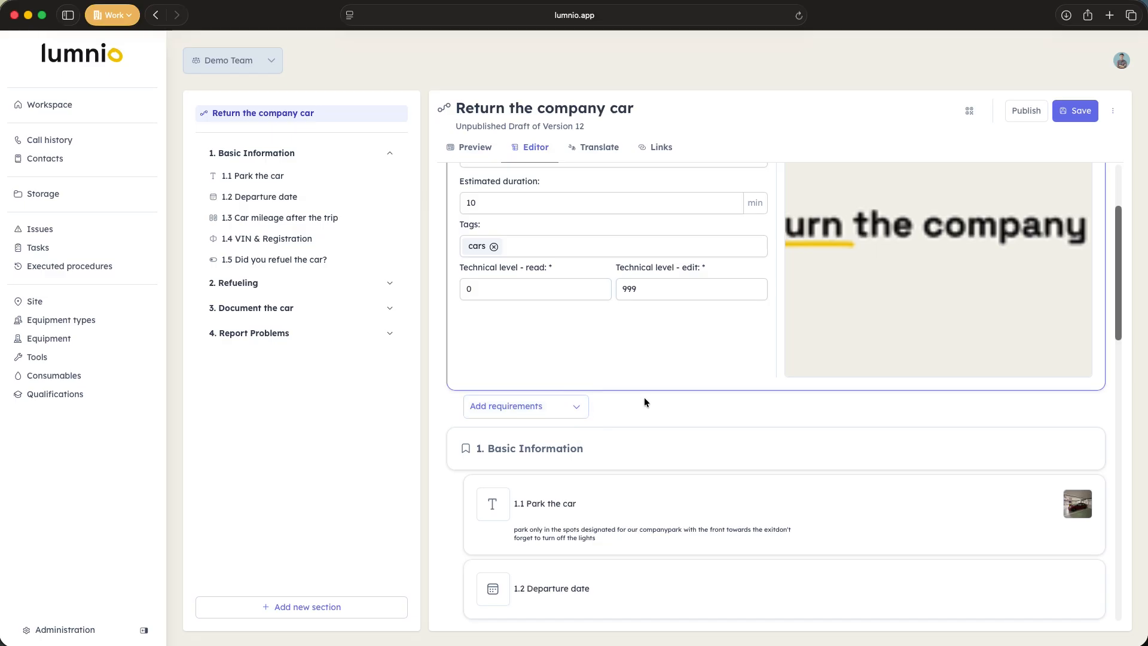
Step: Open the Basic Information section and examine the text and attached files of its "Park the car" step
scroll(643, 394, down, 2)
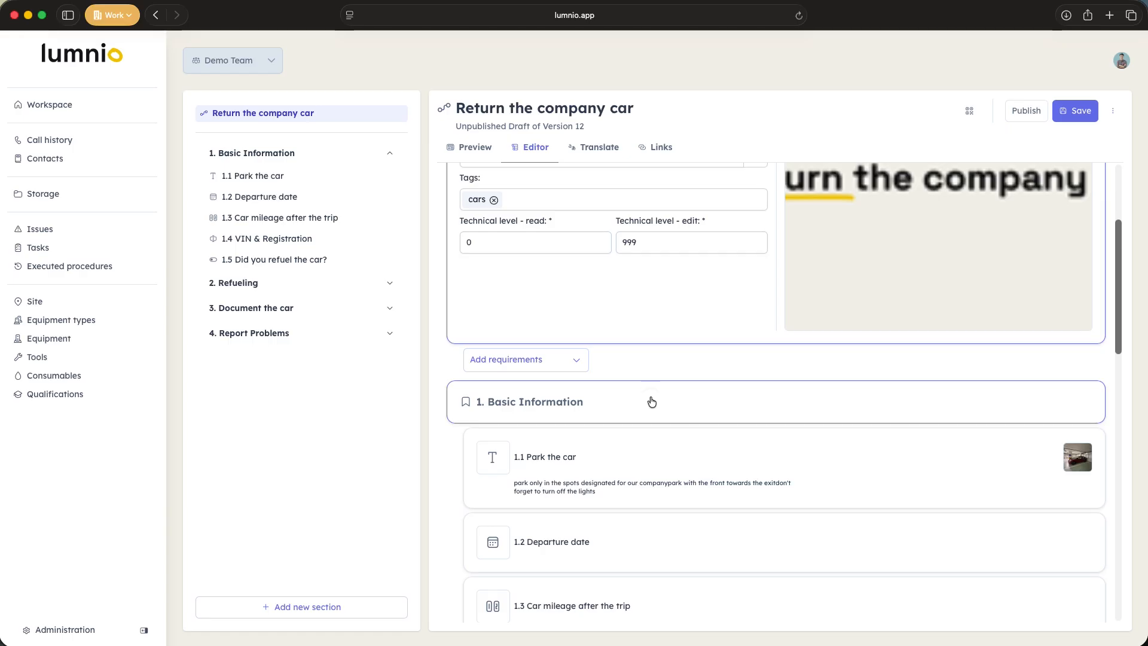
click(651, 401)
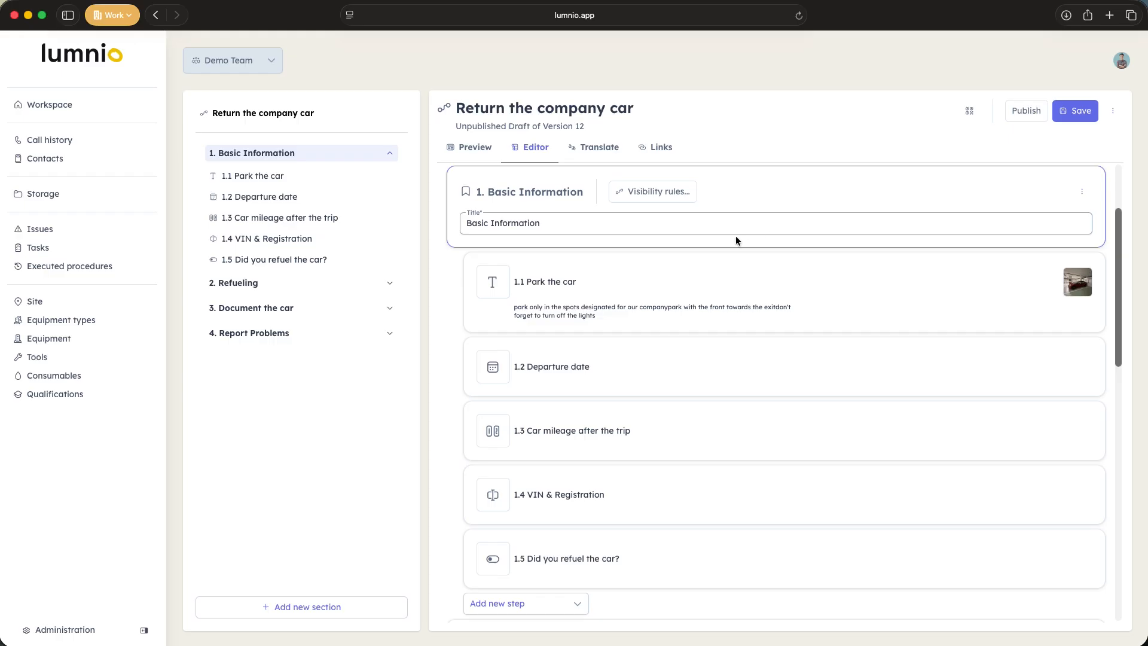
click(719, 267)
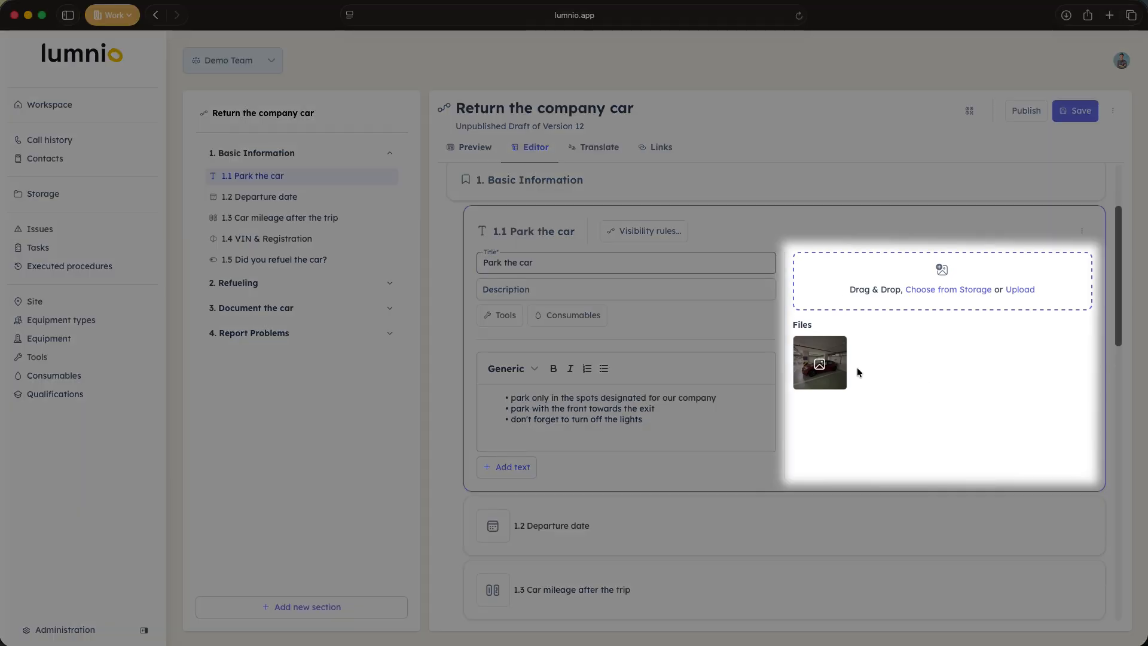
mouse_move(839, 374)
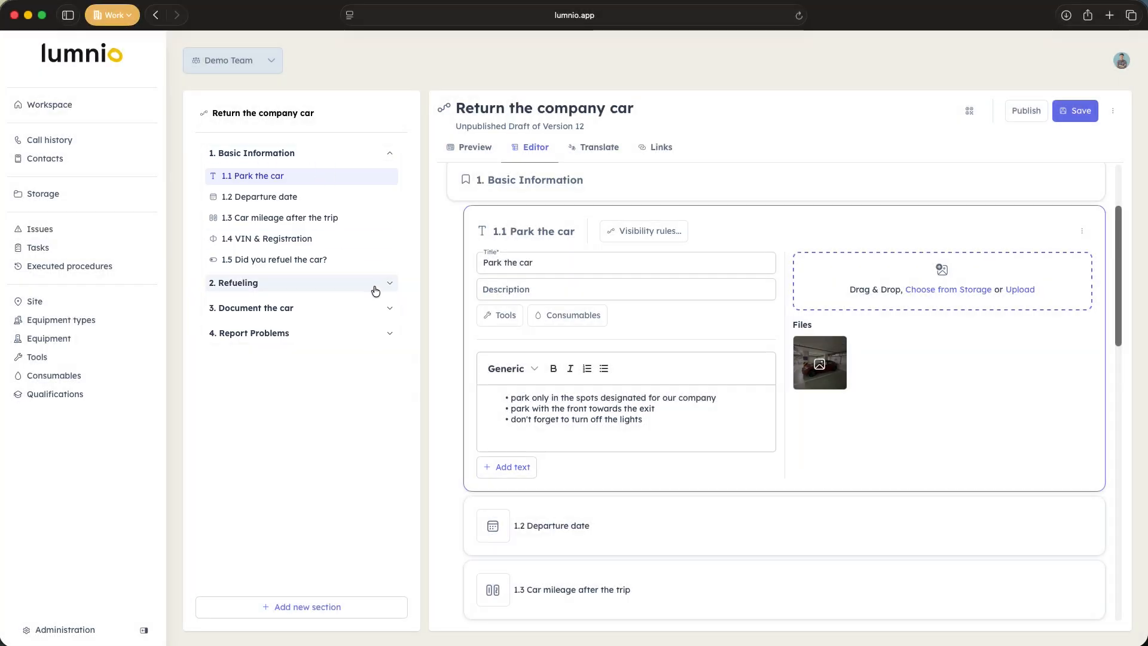
Step: Expand the Refueling section and examine the input settings of the "VIN & Registration" and "Fuel type" steps
click(387, 285)
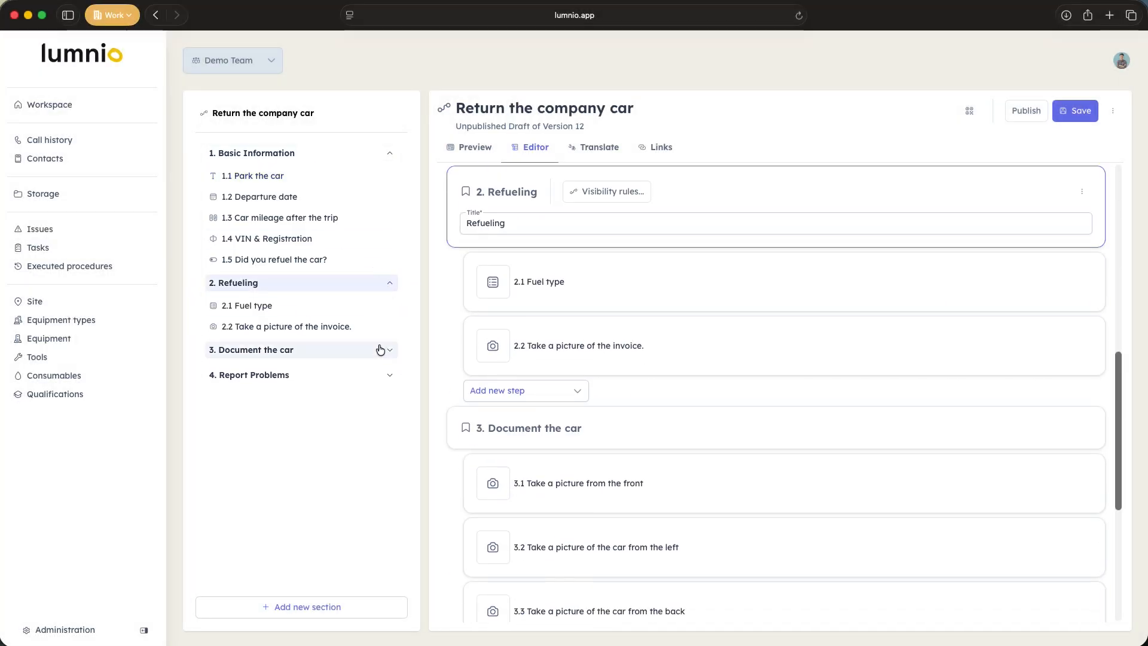
mouse_move(263, 199)
mouse_down()
mouse_move(266, 233)
mouse_move(274, 205)
mouse_up()
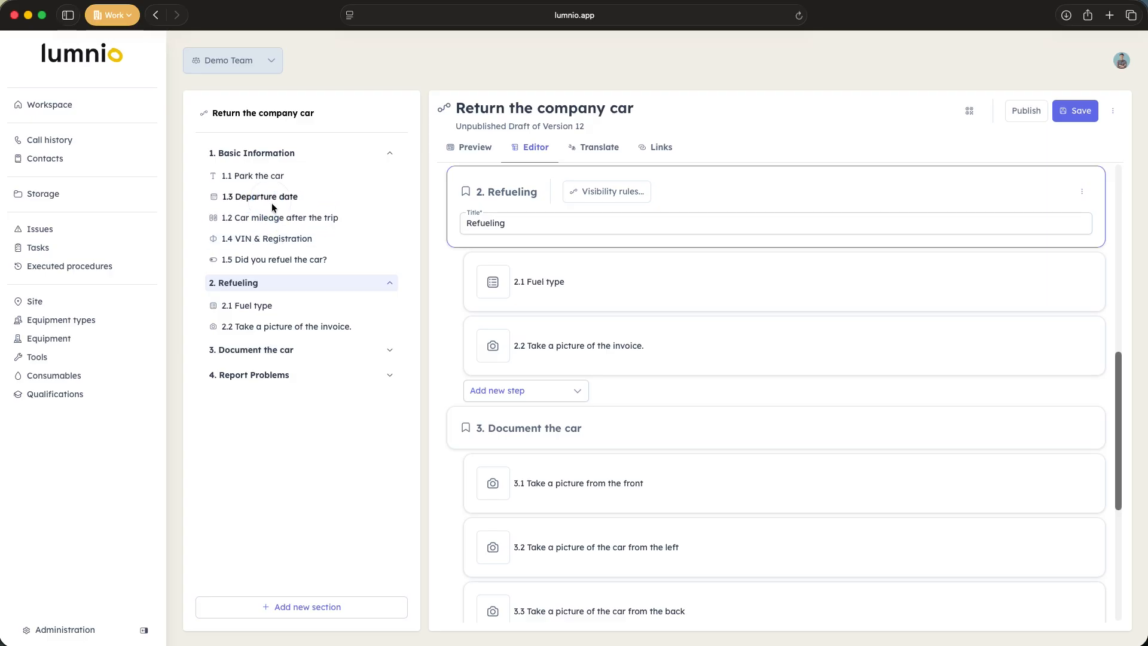
click(298, 238)
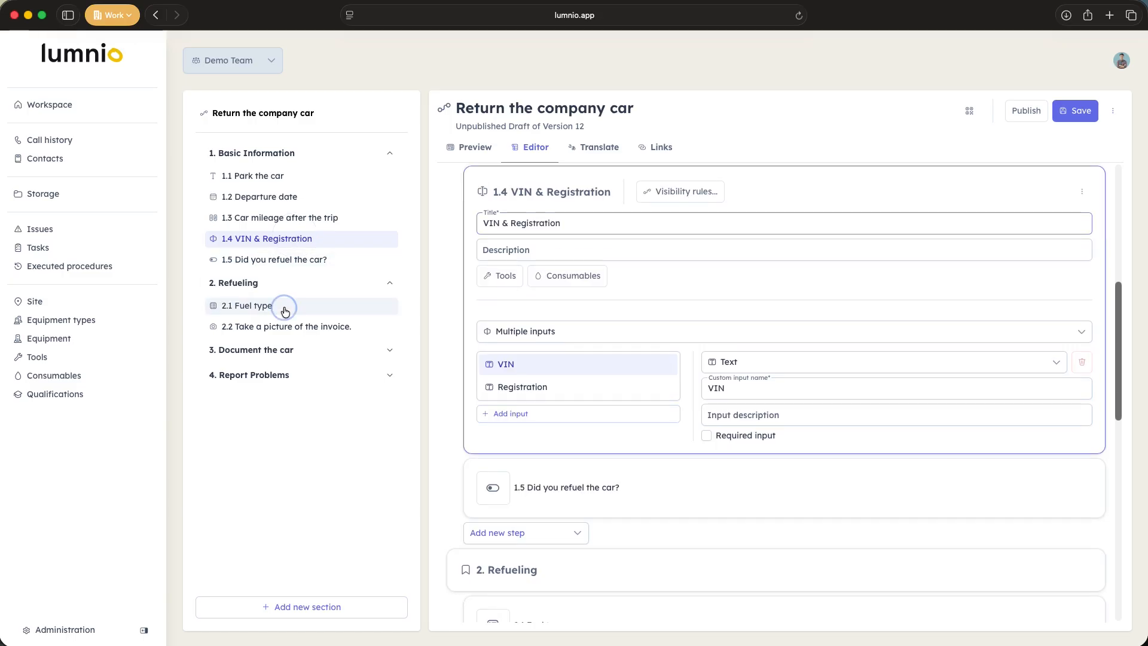
click(283, 308)
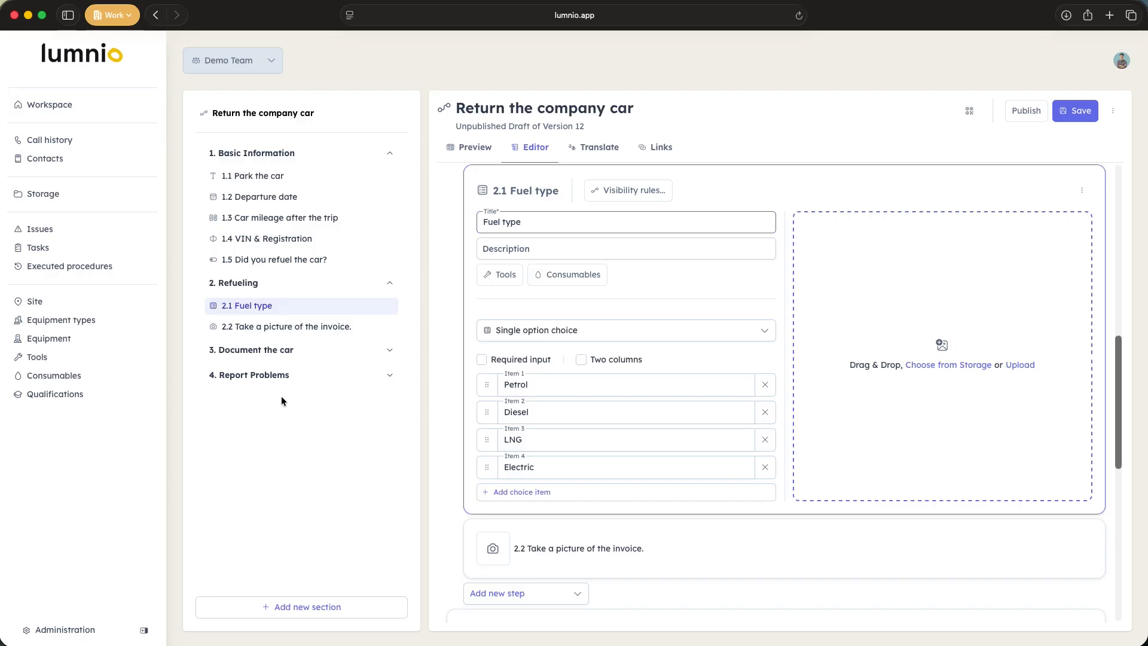
Step: Open the translation view of the instructions and choose Czech as the target language
click(579, 147)
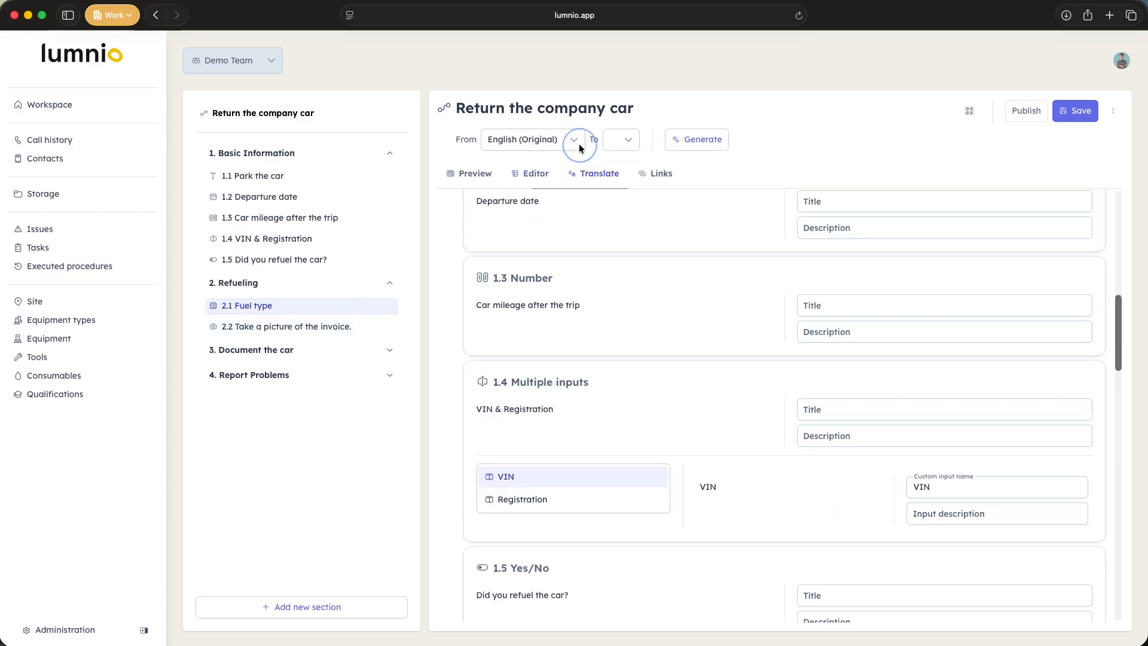
scroll(667, 374, up, 5)
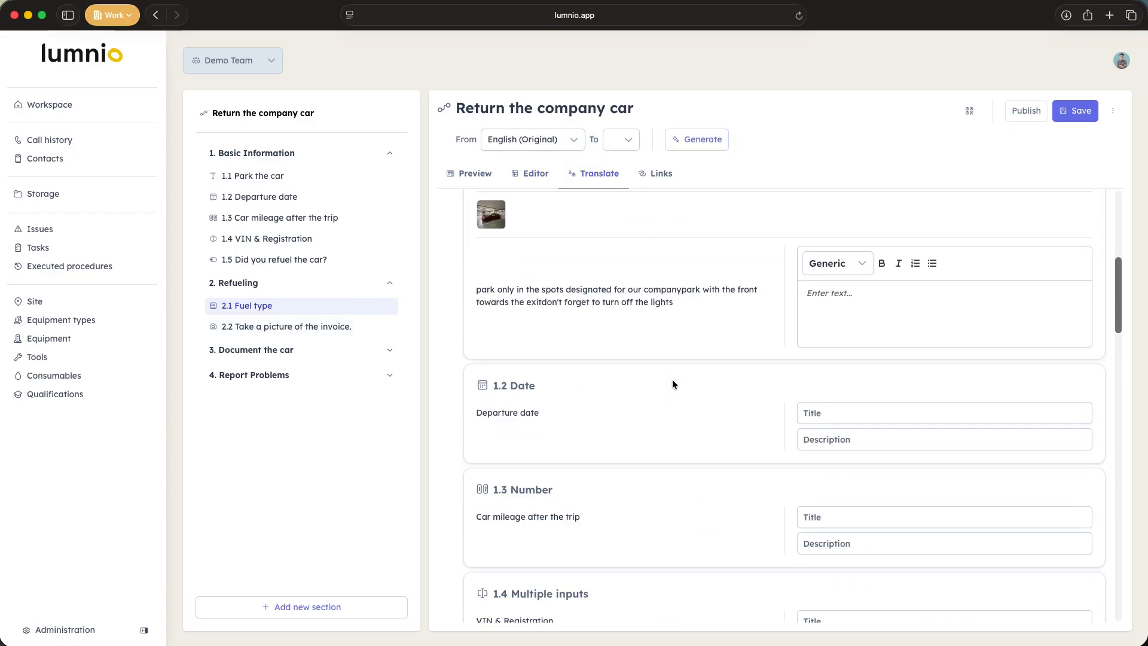
scroll(673, 383, up, 5)
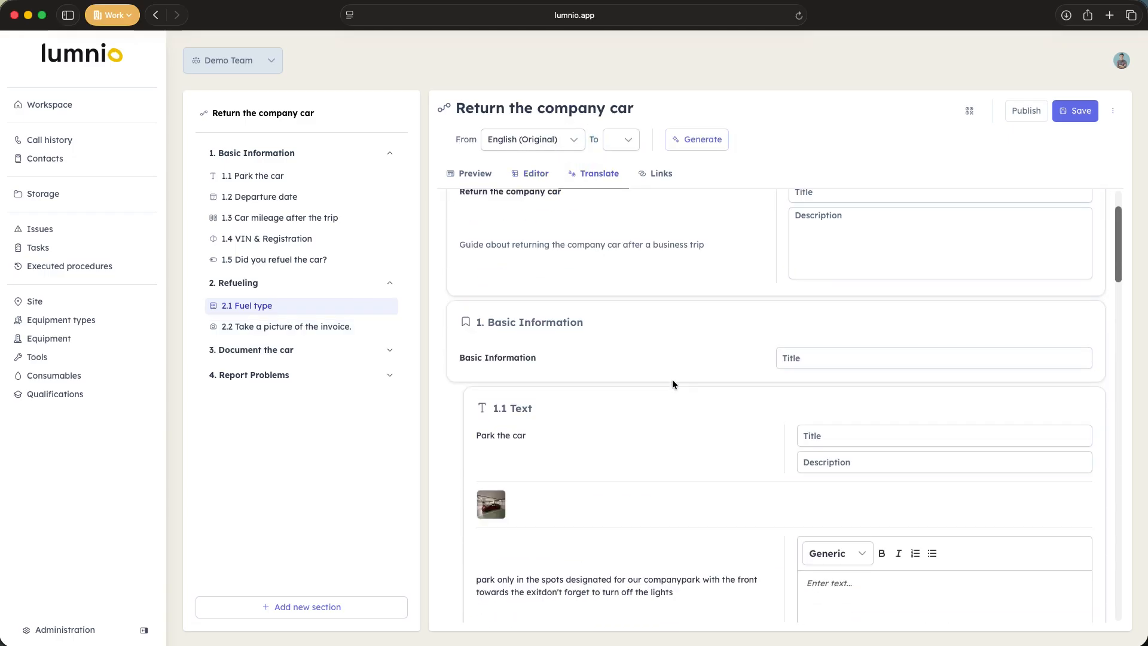
click(632, 143)
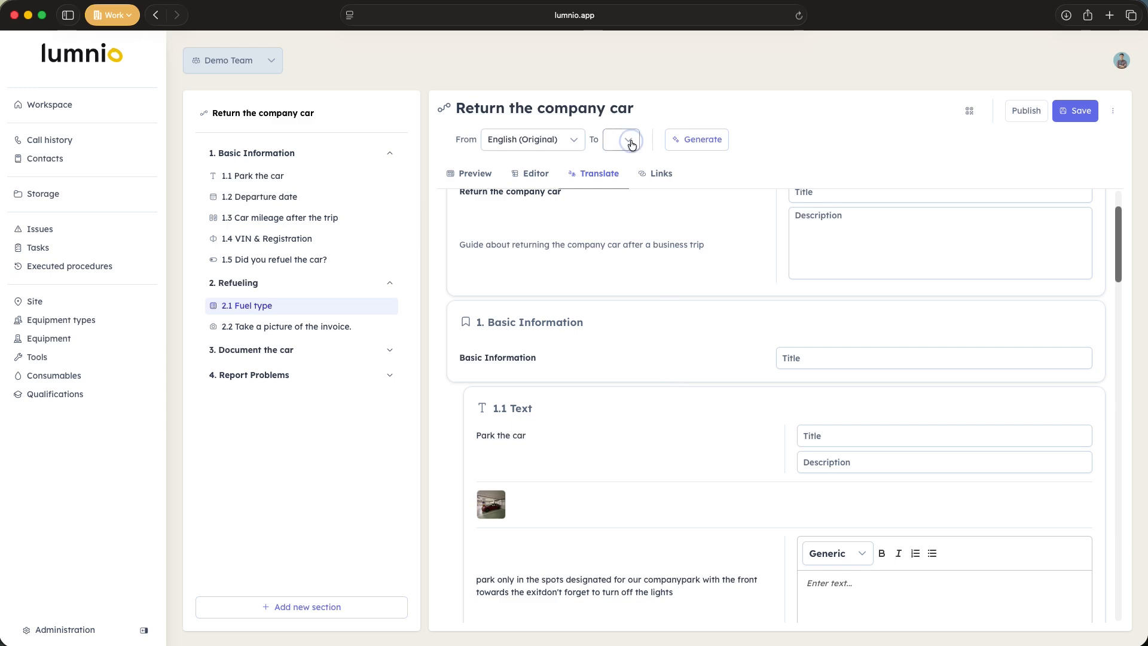
click(634, 165)
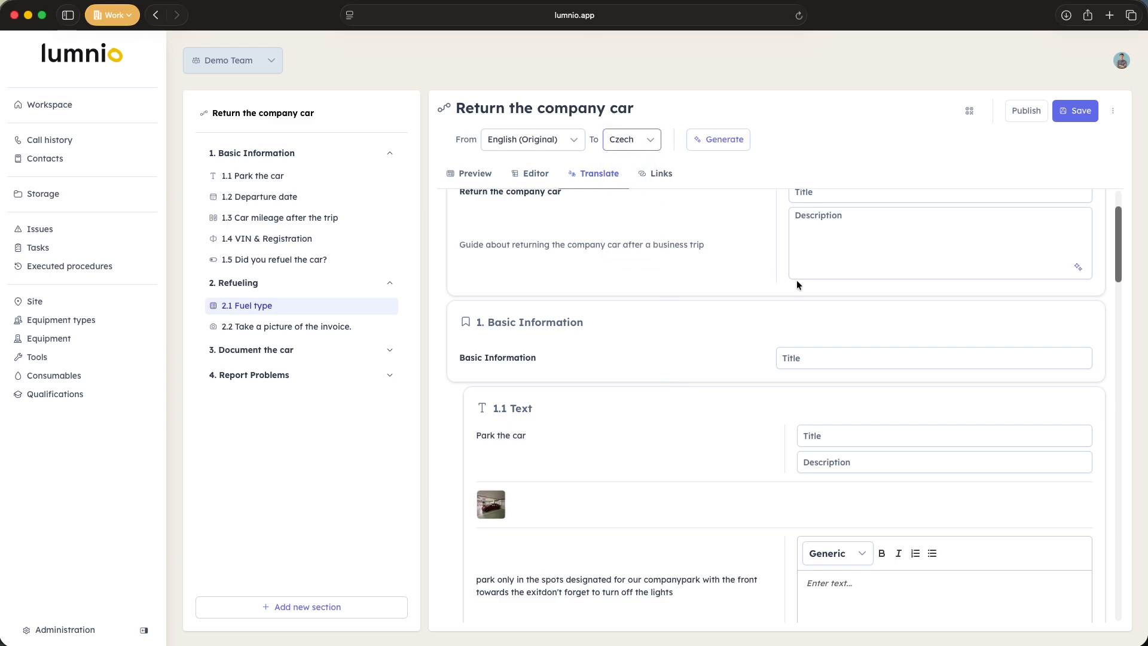
Step: Generate the Czech translation of the entire work instructions from the English original
scroll(796, 280, up, 1)
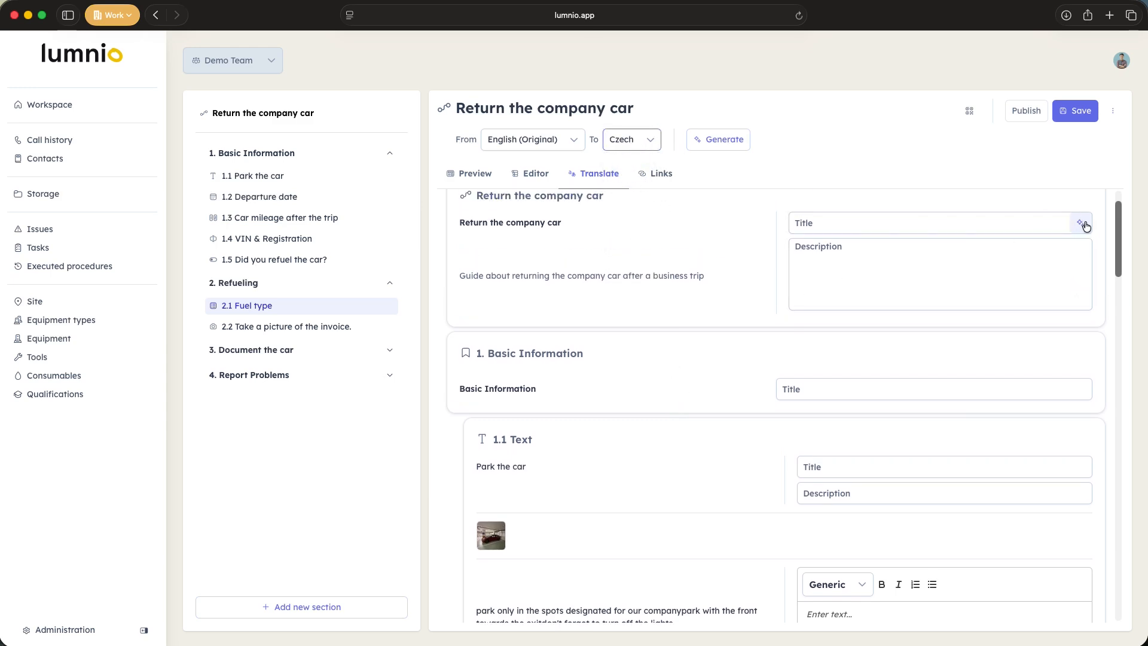
click(1082, 223)
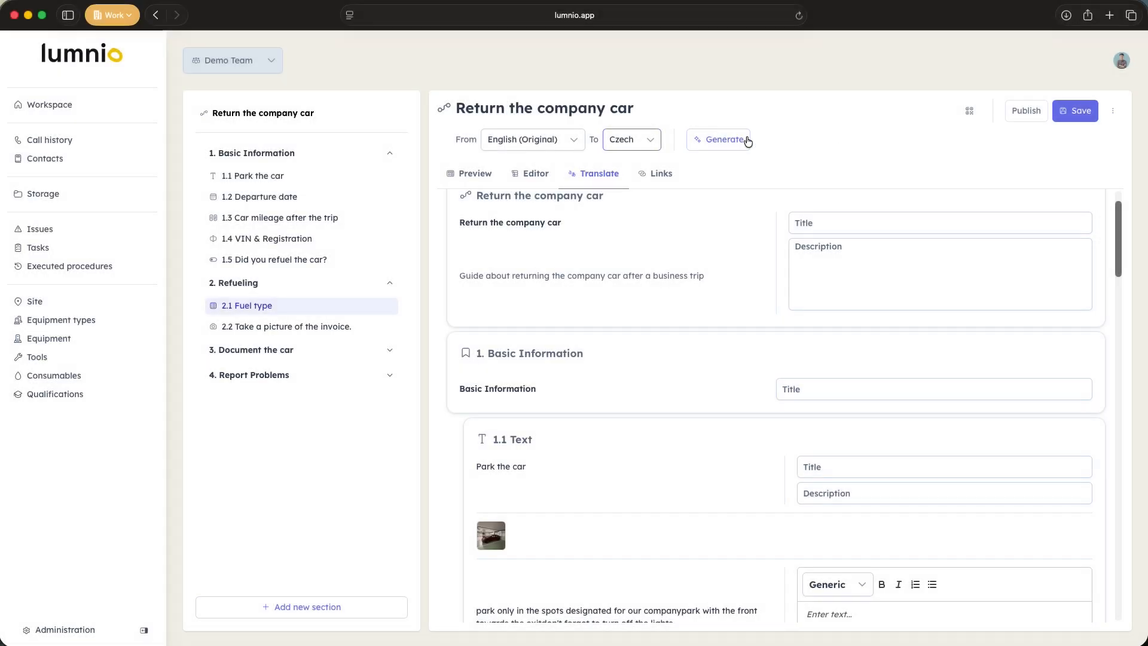
click(742, 141)
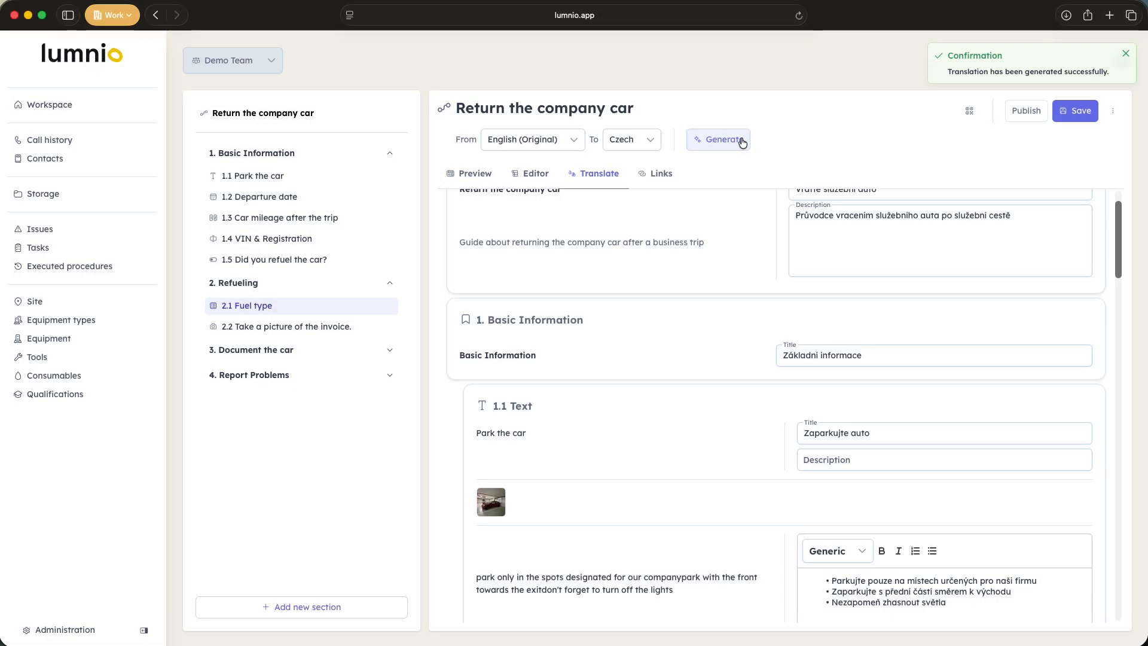
Step: Open the links of the work instructions and examine the linked sites and equipment types
click(661, 174)
click(645, 188)
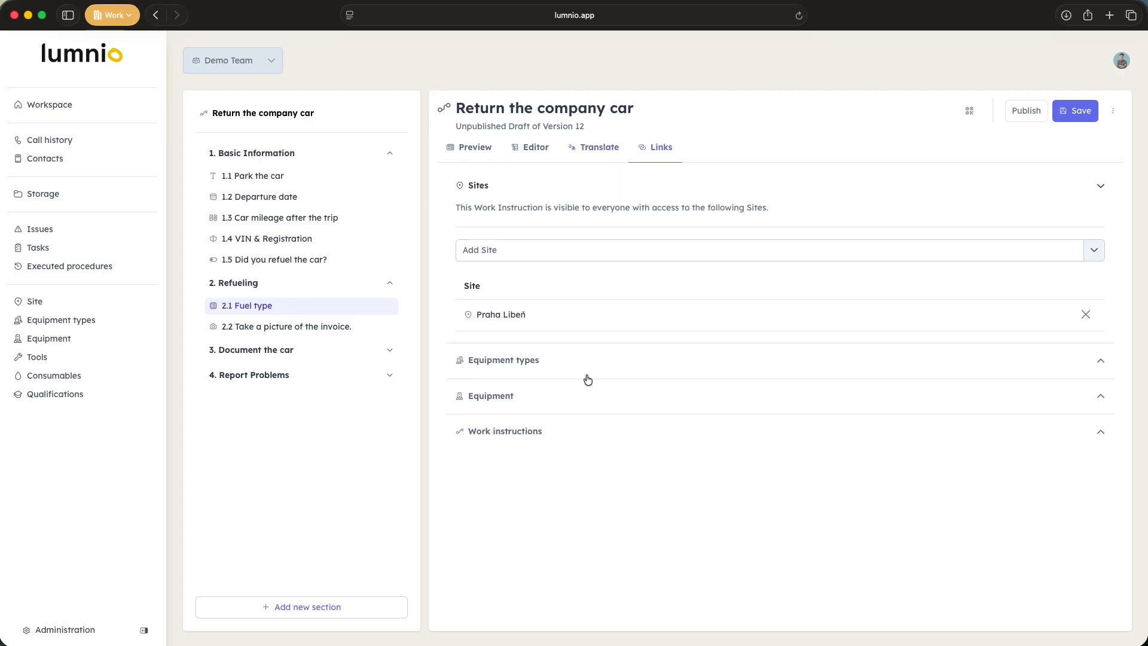
click(588, 373)
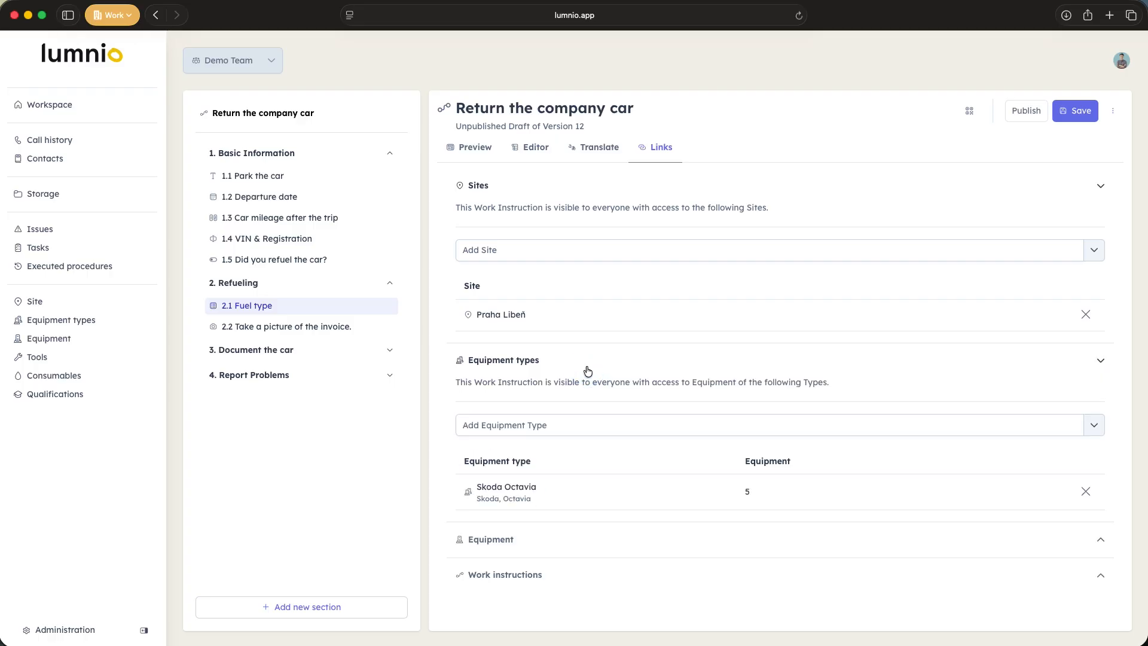
Step: Save and publish the draft of the work instructions, and open the published version's preview
click(1064, 112)
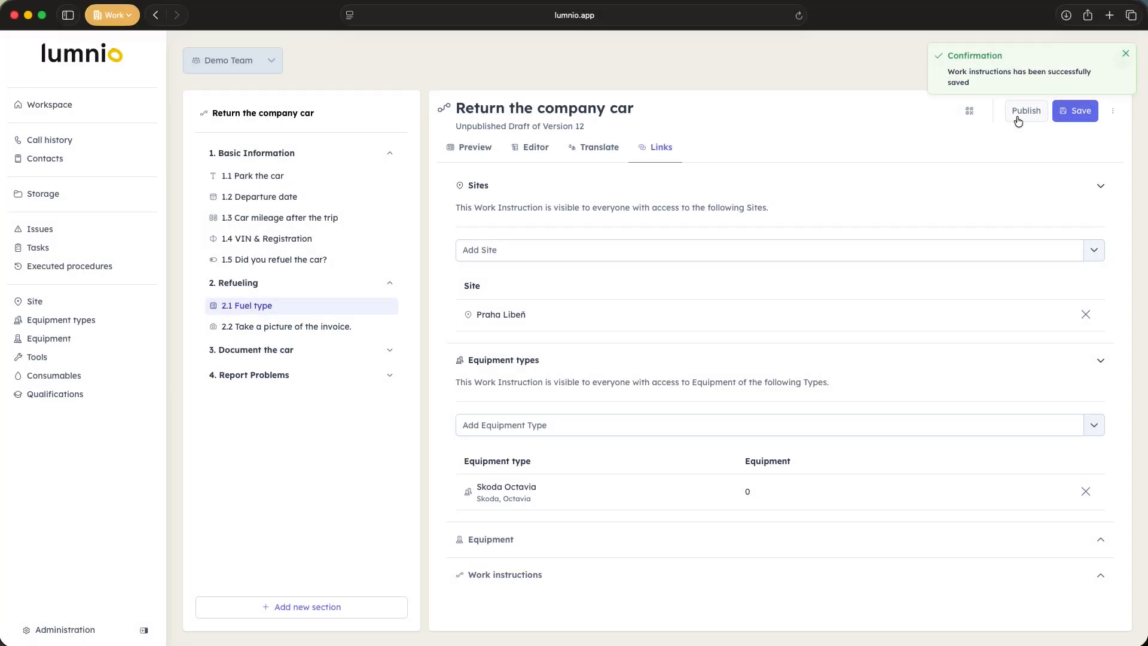
click(1018, 118)
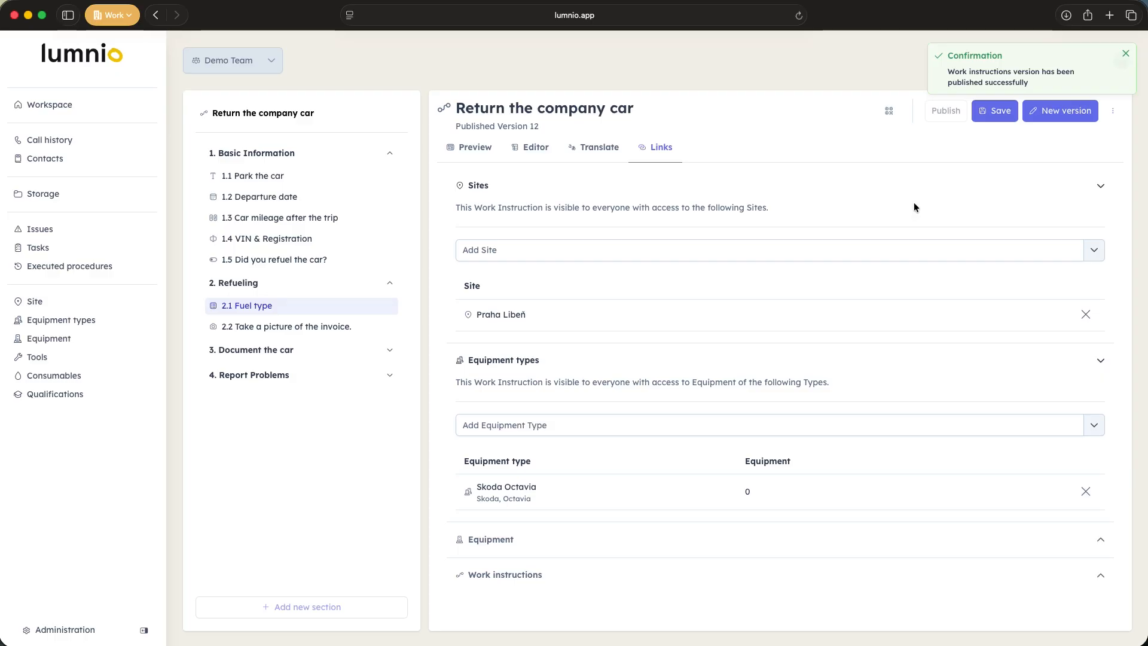
click(471, 147)
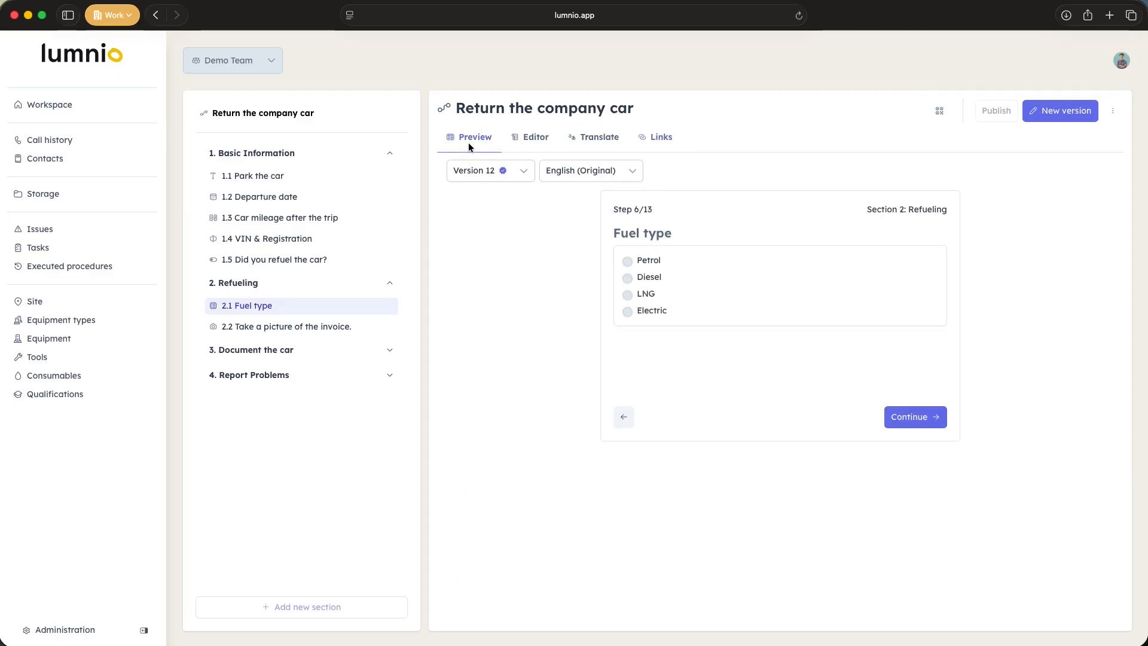